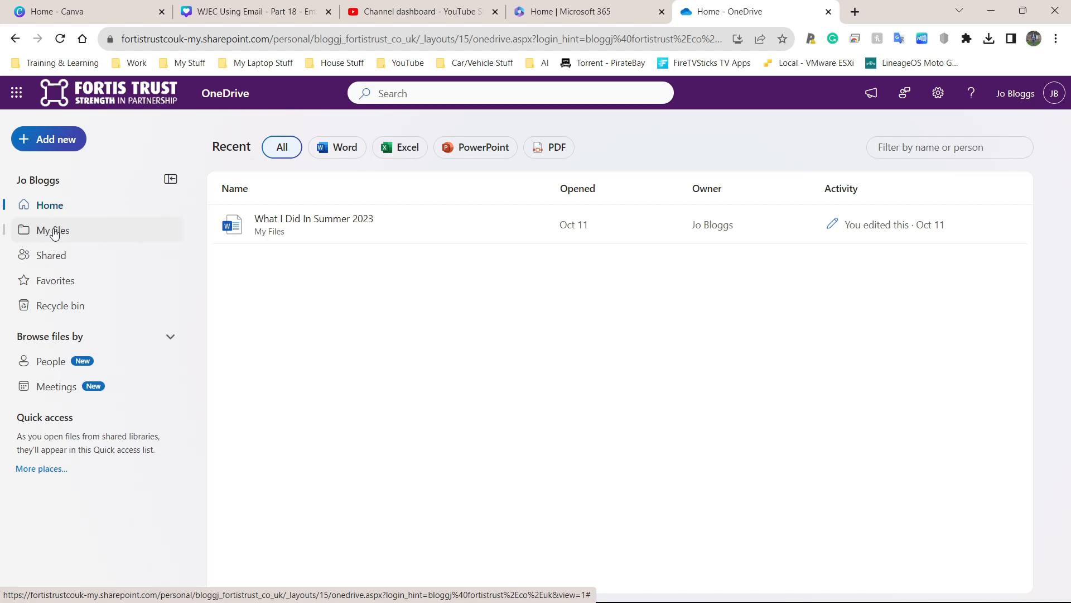
In My files, start a new folder and name it Computing
click(45, 233)
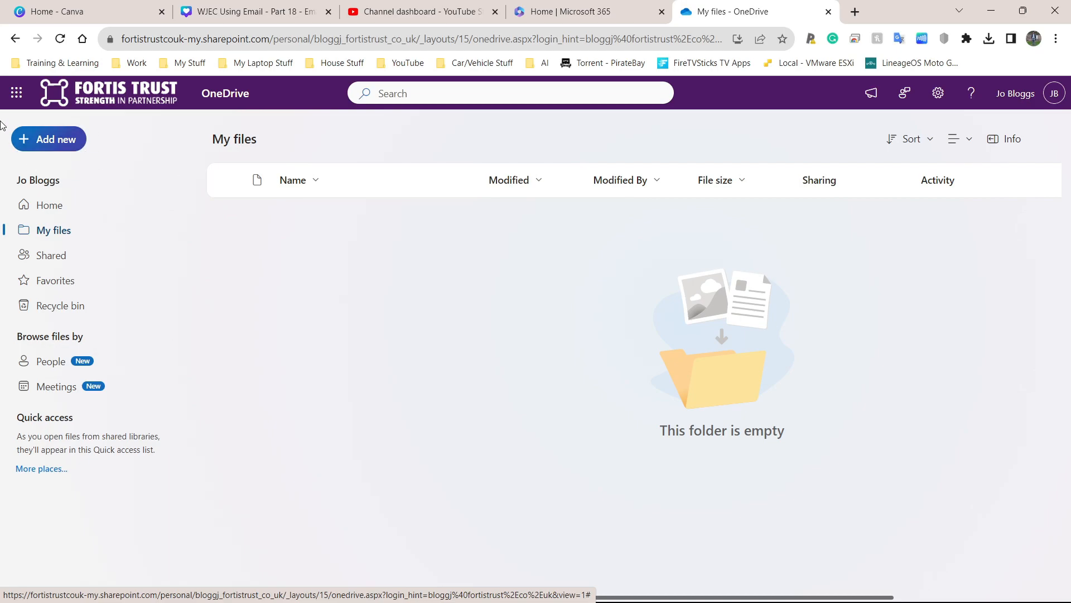
click(38, 143)
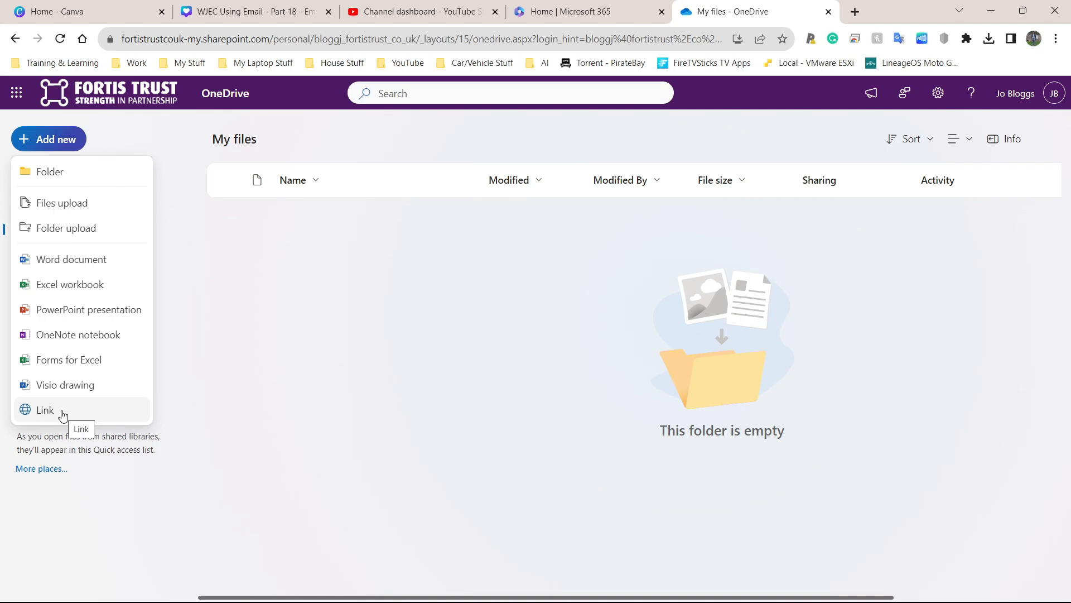
click(195, 212)
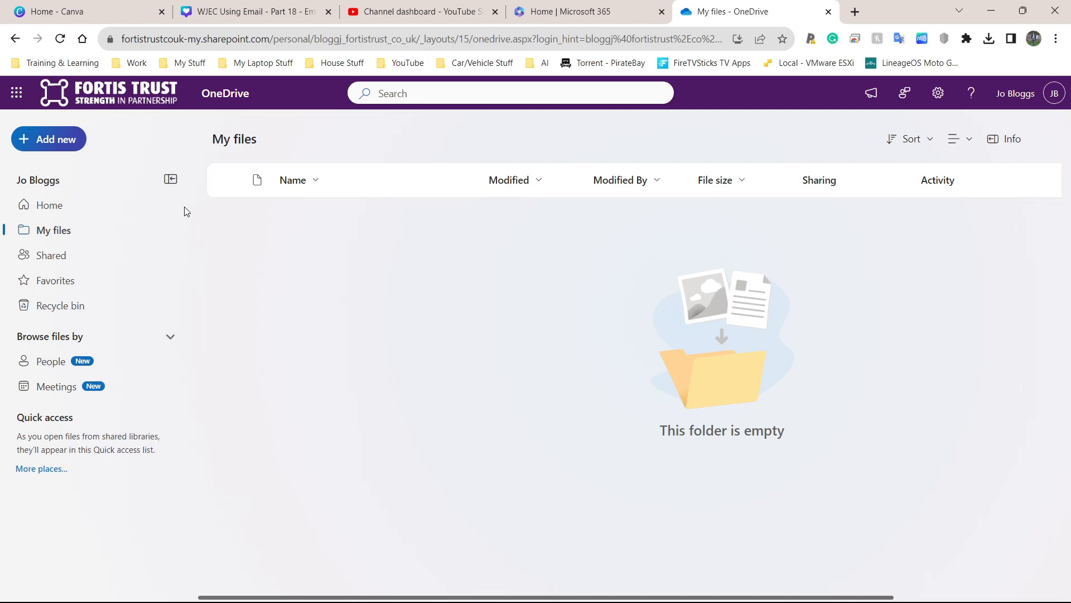
click(52, 143)
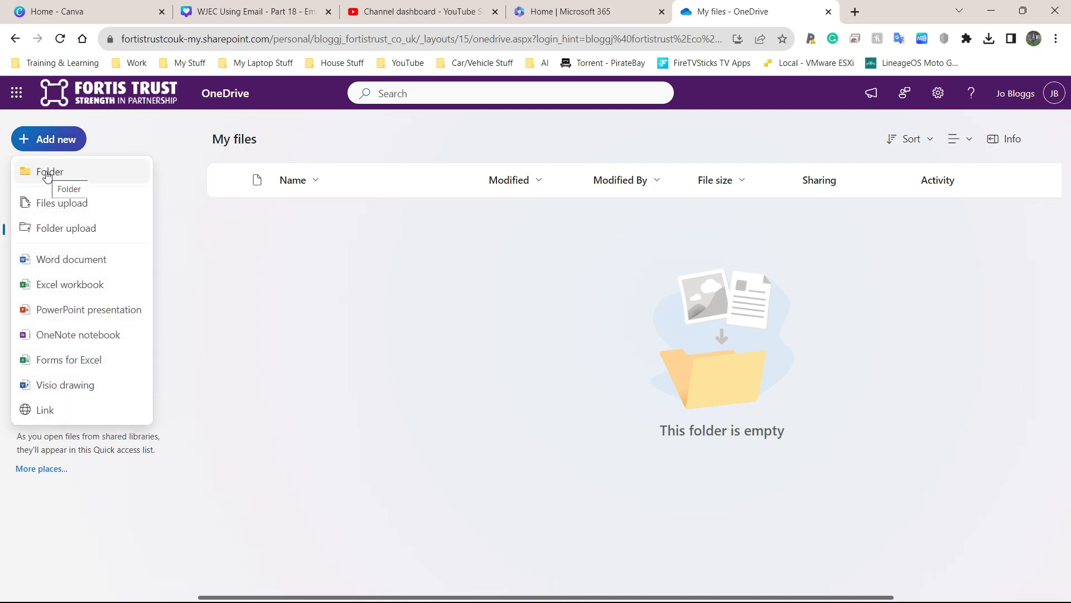
click(48, 174)
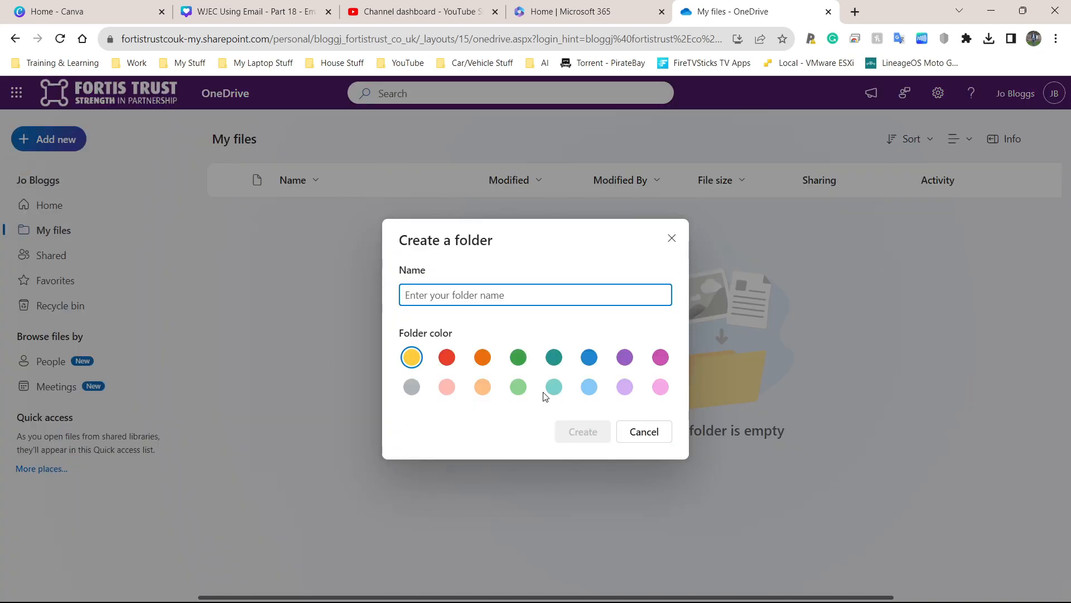
text(Computing)
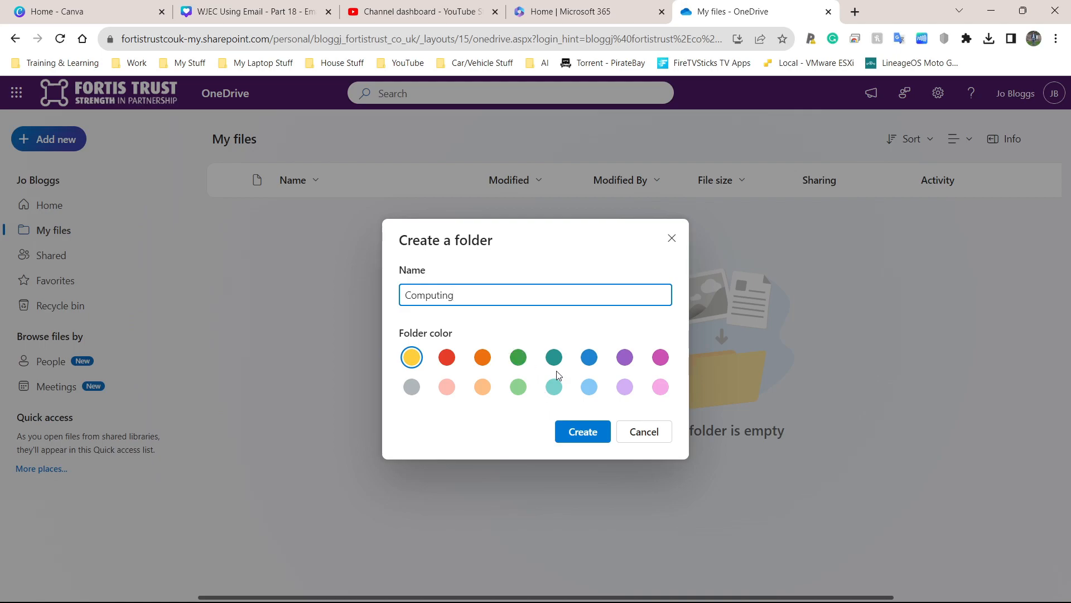
drag(466, 289, 382, 296)
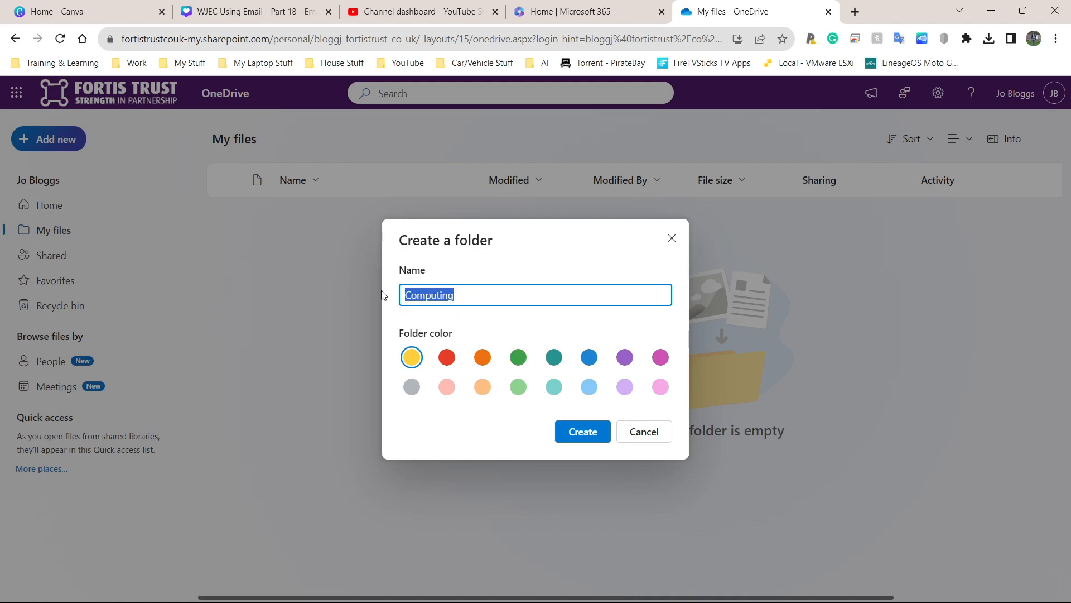
click(509, 287)
Try out the grey, light and dark red, and dark and light orange folder colors for the new folder
click(411, 357)
click(411, 386)
click(447, 389)
click(447, 359)
click(484, 358)
click(484, 388)
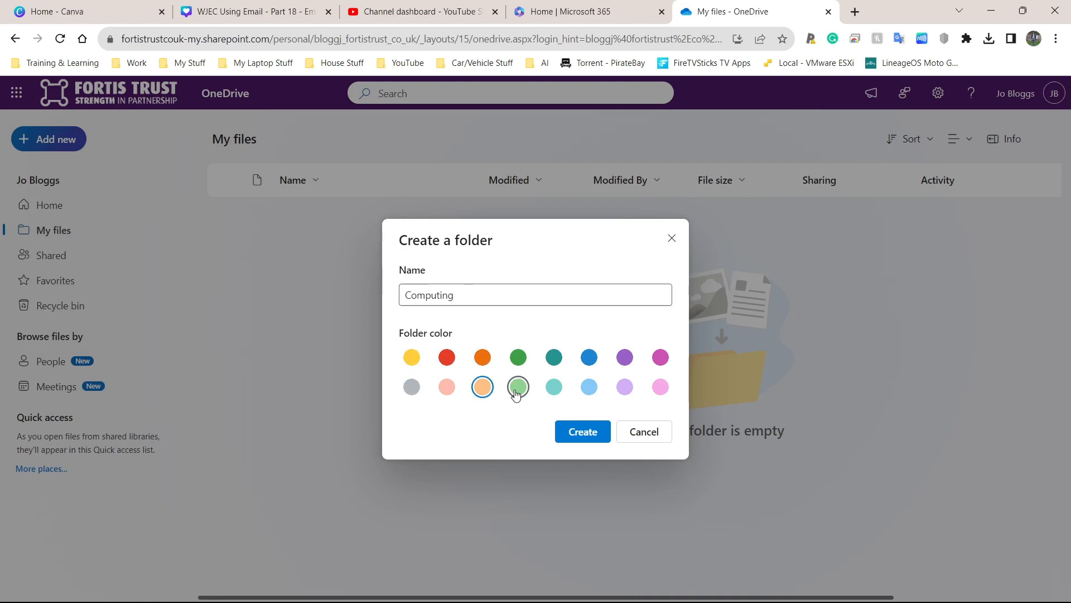
Set the folder color to yellow and create the Computing folder
click(411, 357)
click(584, 441)
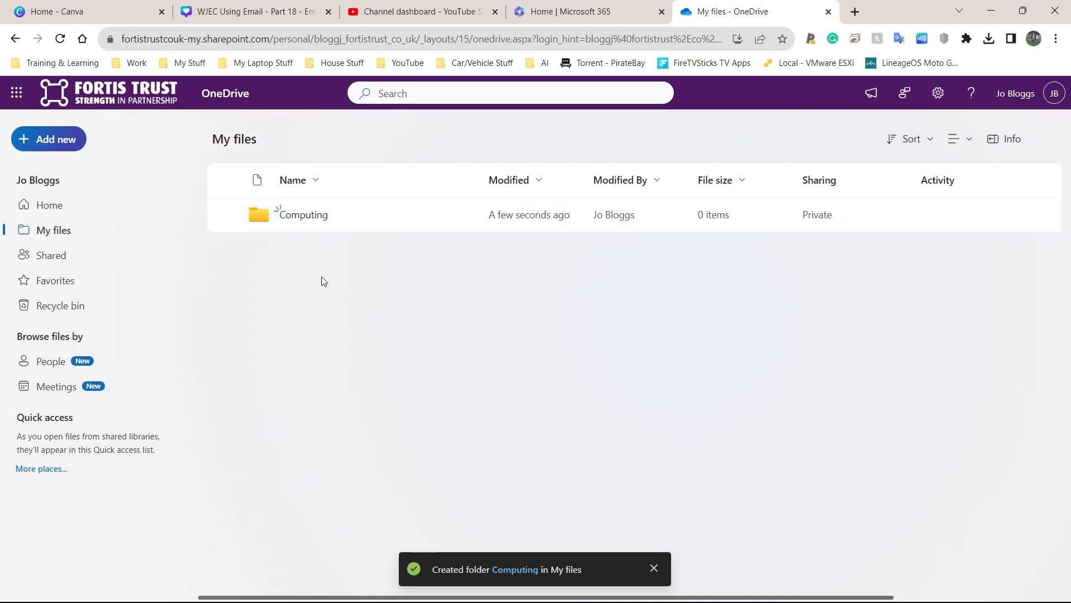
Create a Word document inside the Computing folder with a sentence introducing a first name and the letters A to F on separate lines, and close it
click(296, 219)
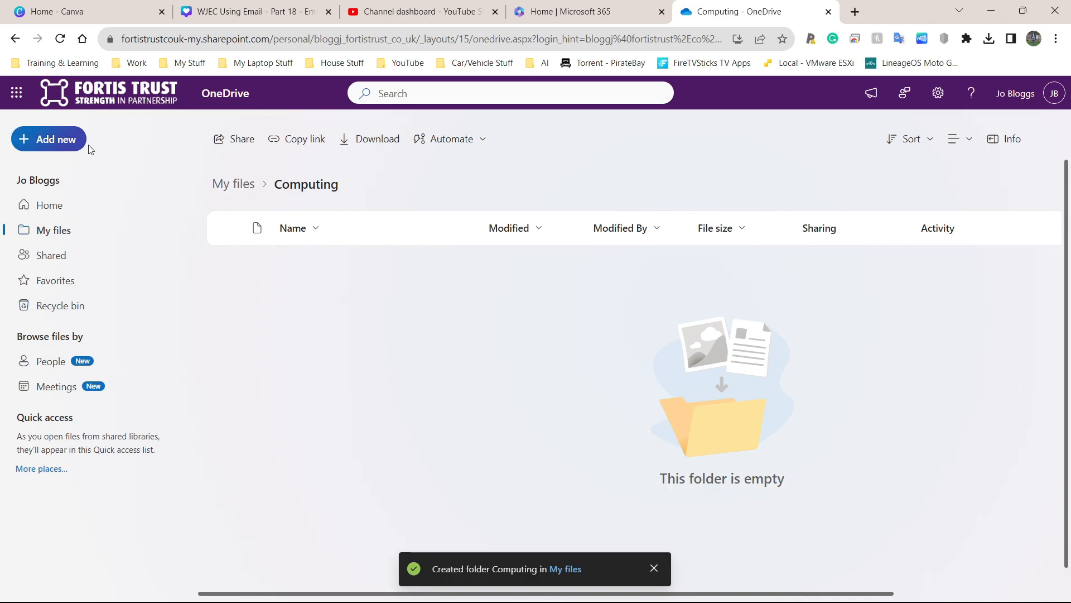
click(49, 139)
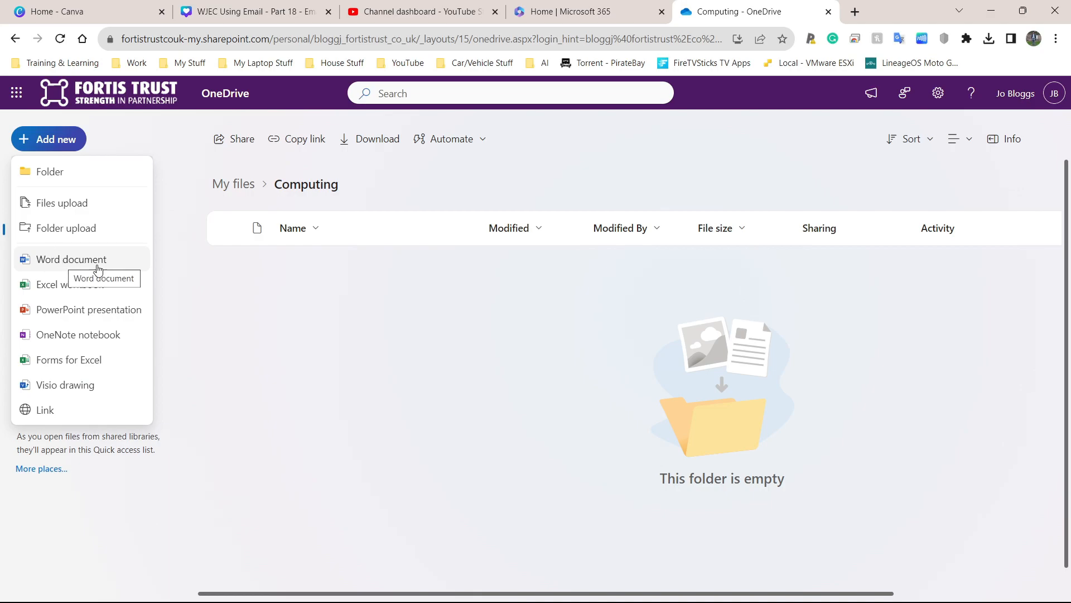
click(81, 263)
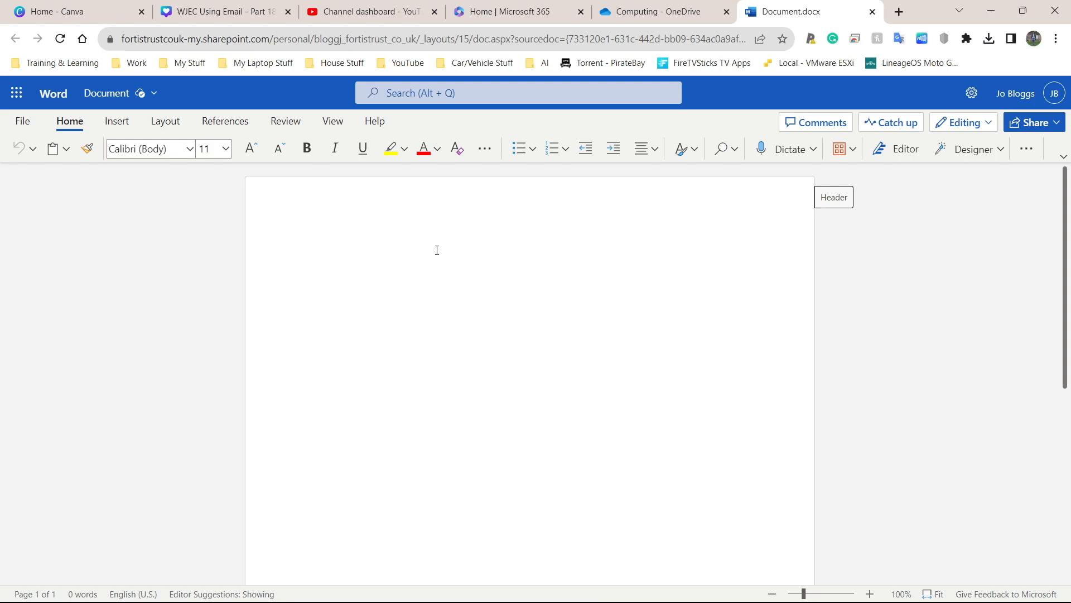
text(My name is Bob)
key(Return)
text(a)
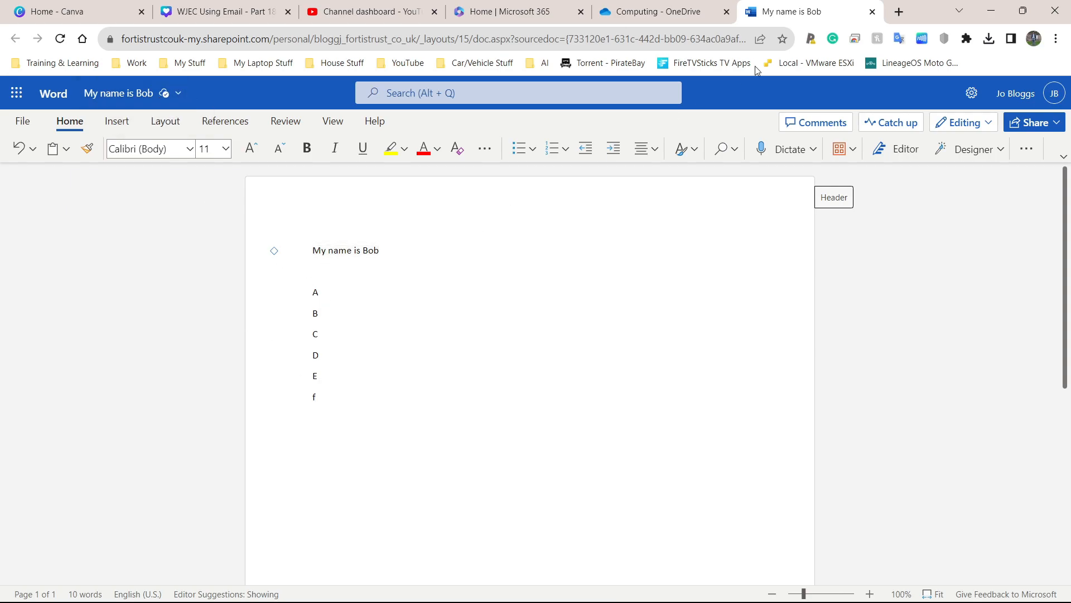
click(873, 11)
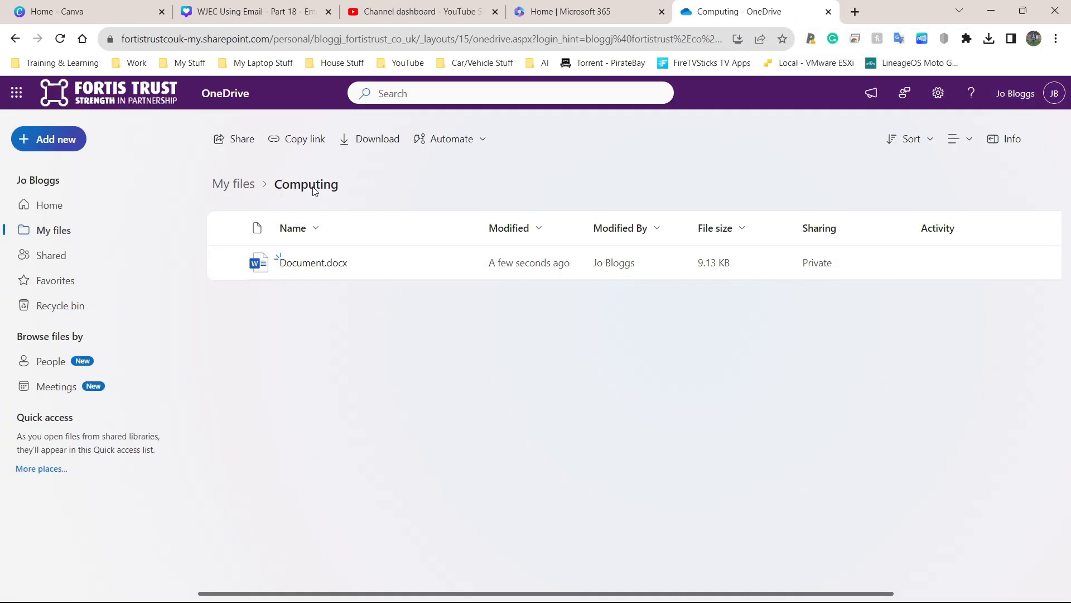
drag(274, 185, 333, 191)
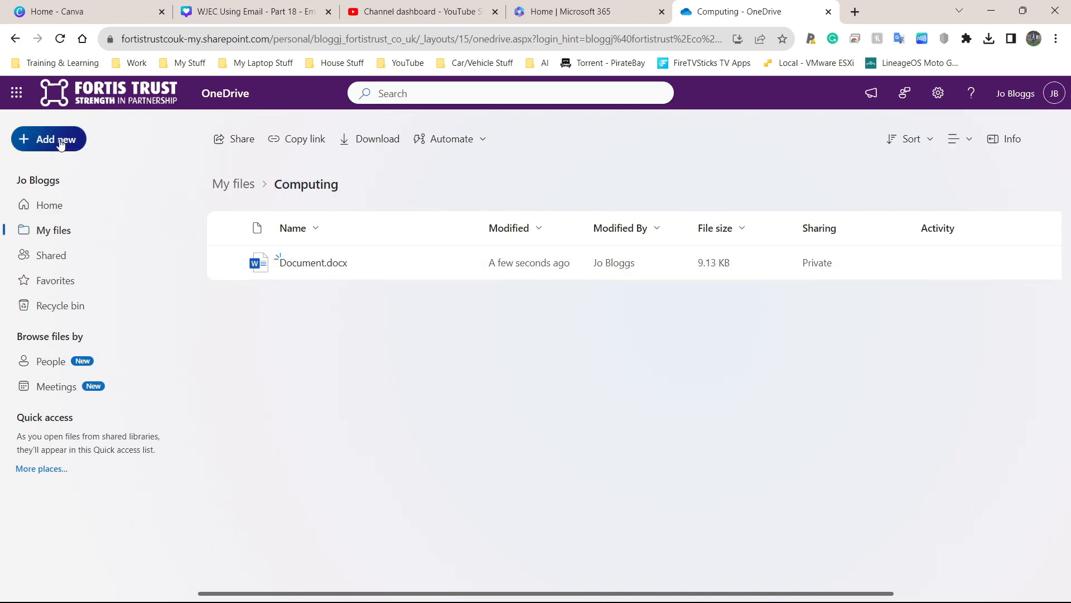
Create an Excel workbook in the Computing folder with 1, 2 and 3 in cells A1 to A3, and close it
click(60, 141)
click(78, 286)
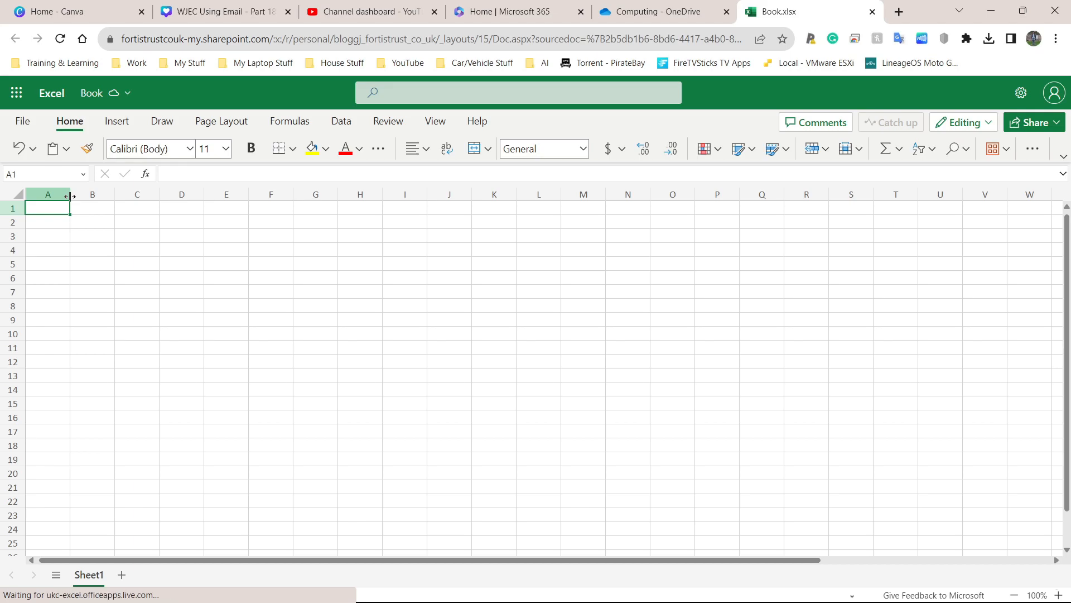
text(1)
key(Return)
text(2)
key(Return)
text(3)
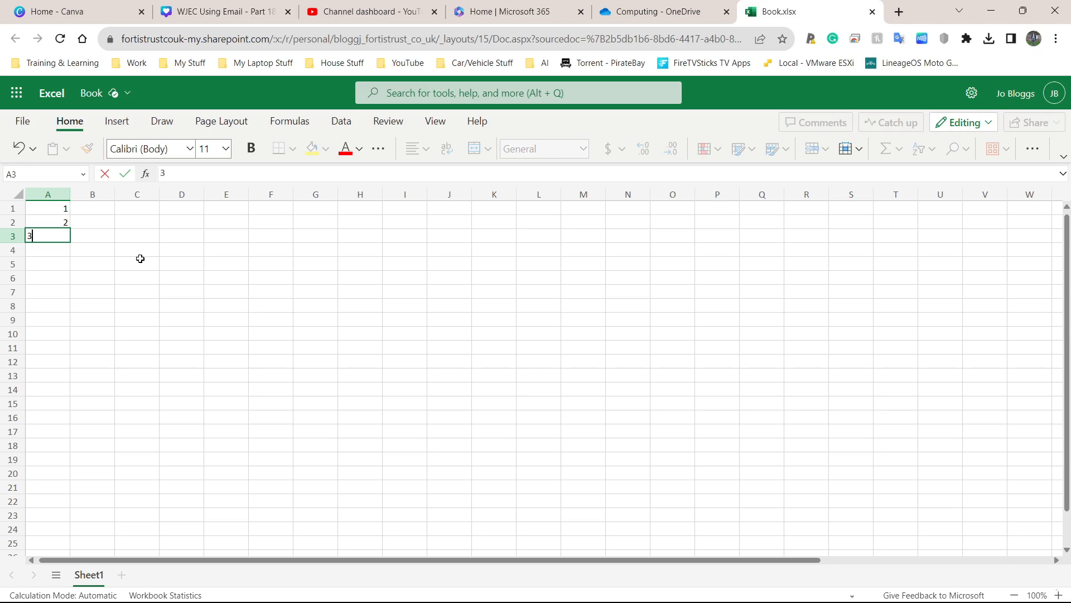
key(Return)
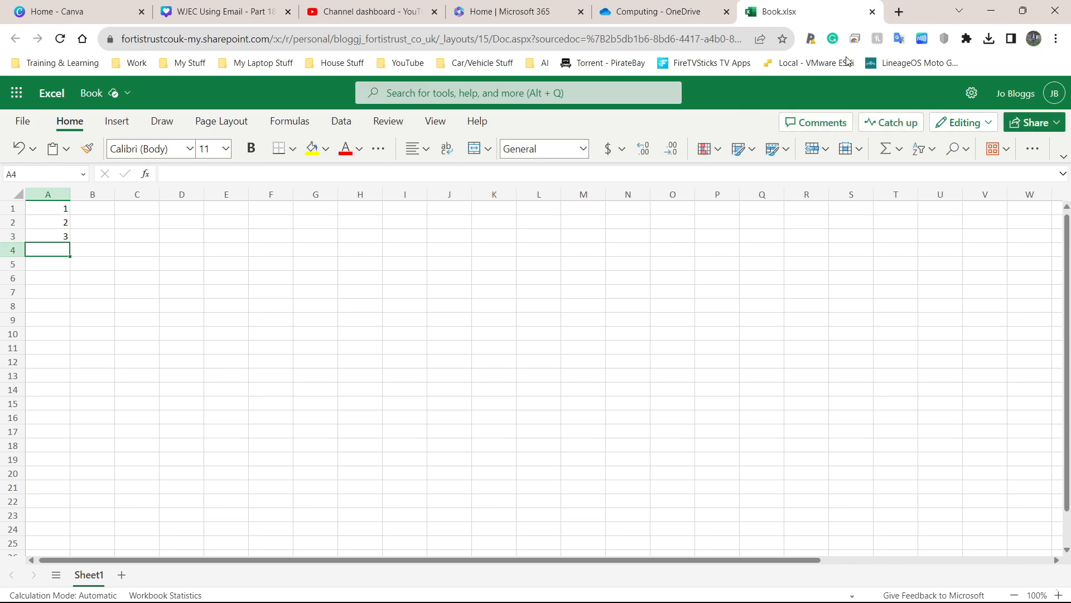
click(873, 11)
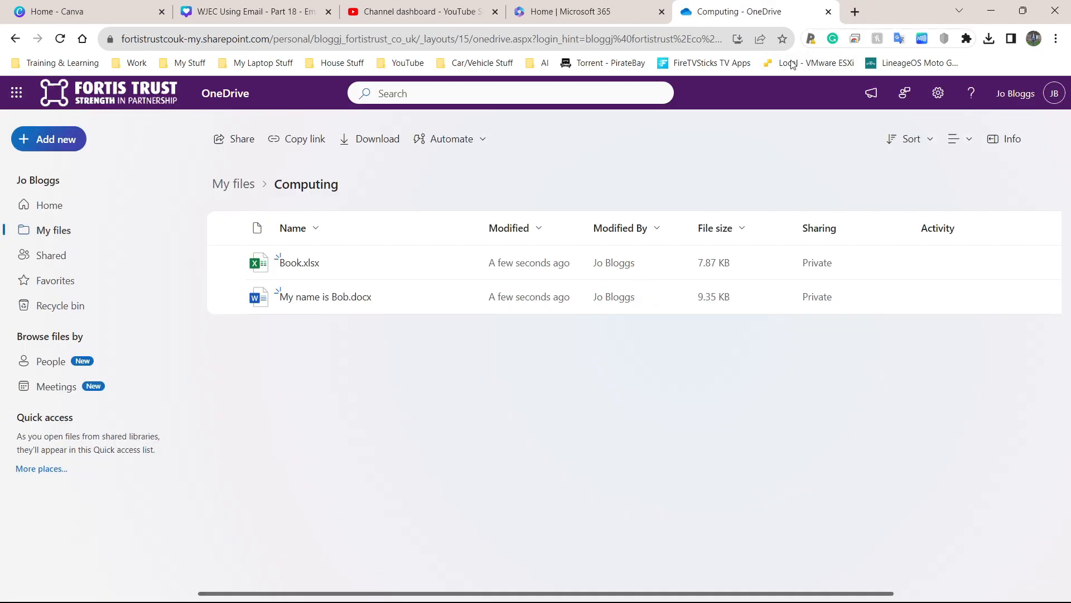
Create a PowerPoint presentation in the Computing folder with the slide title "My Slide", and close it
click(60, 144)
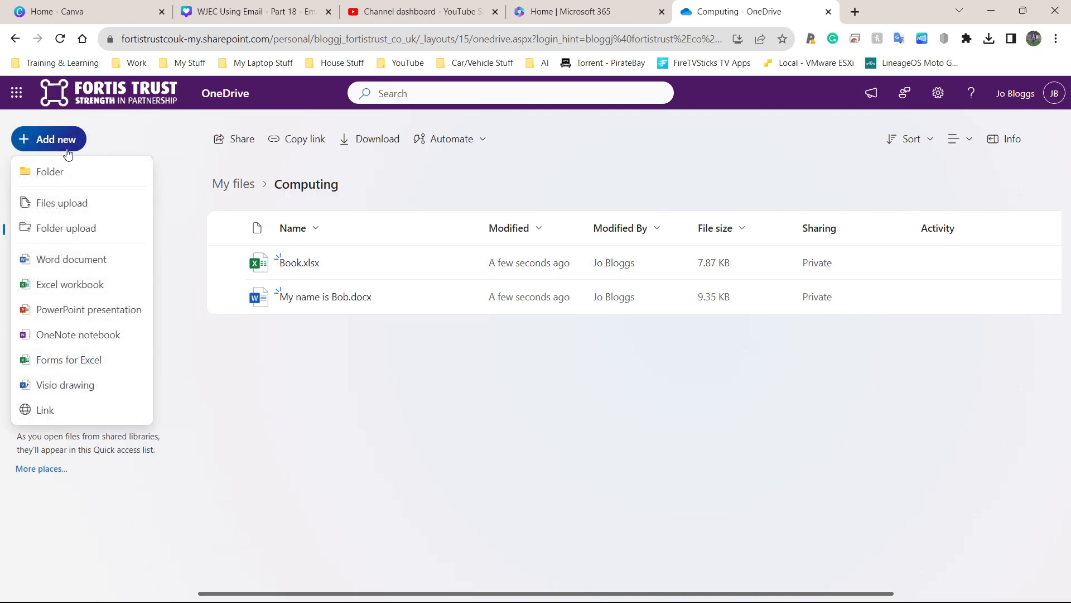
click(81, 312)
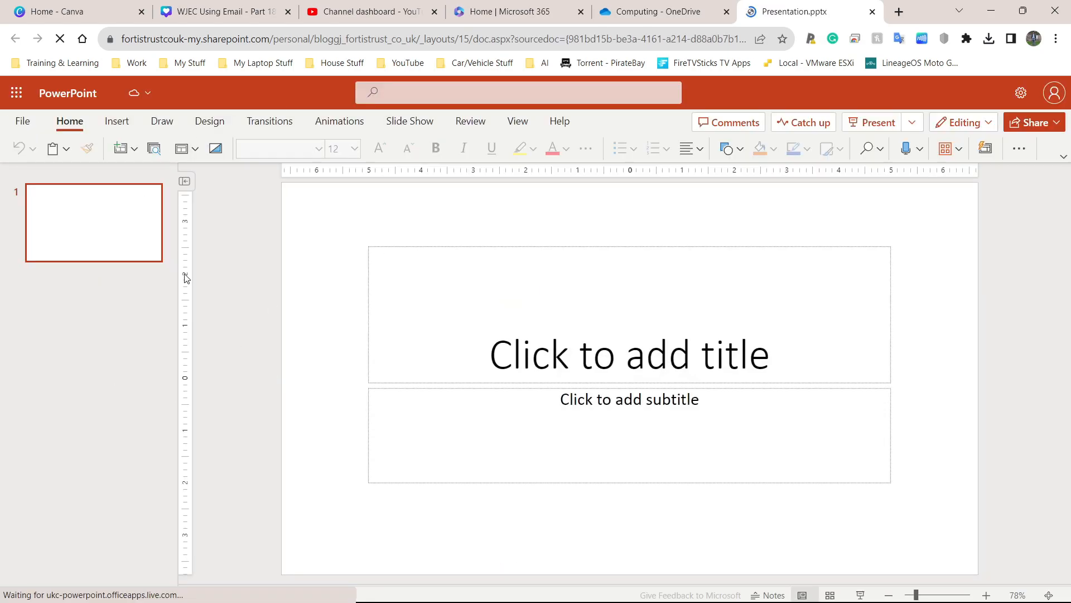
click(558, 310)
text(My Slide)
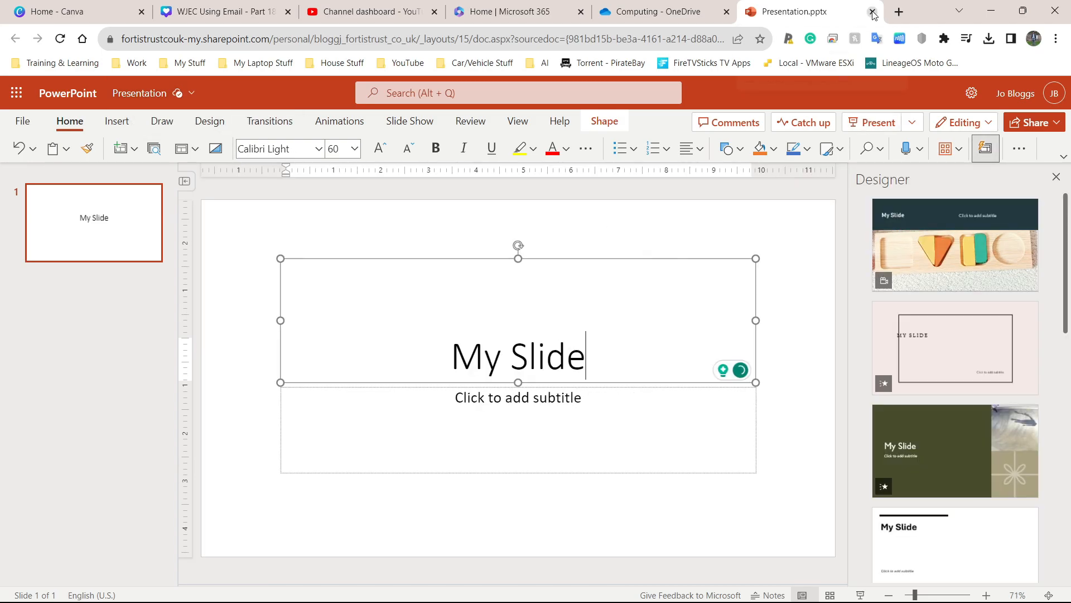
click(872, 11)
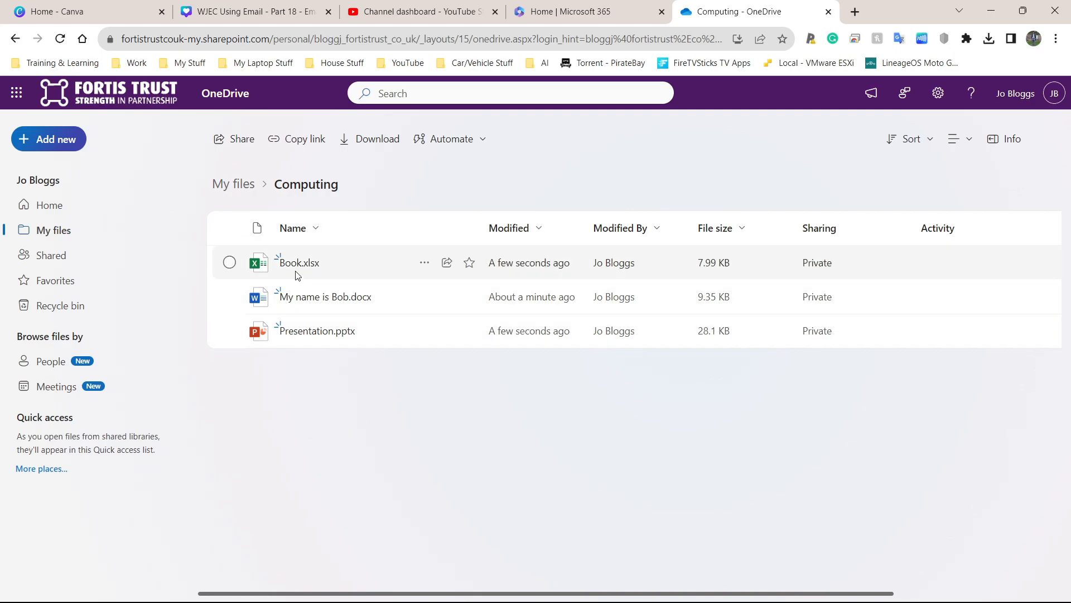
Rename the Word document in the Computing folder to Amazing Essay
mouse_move(300, 269)
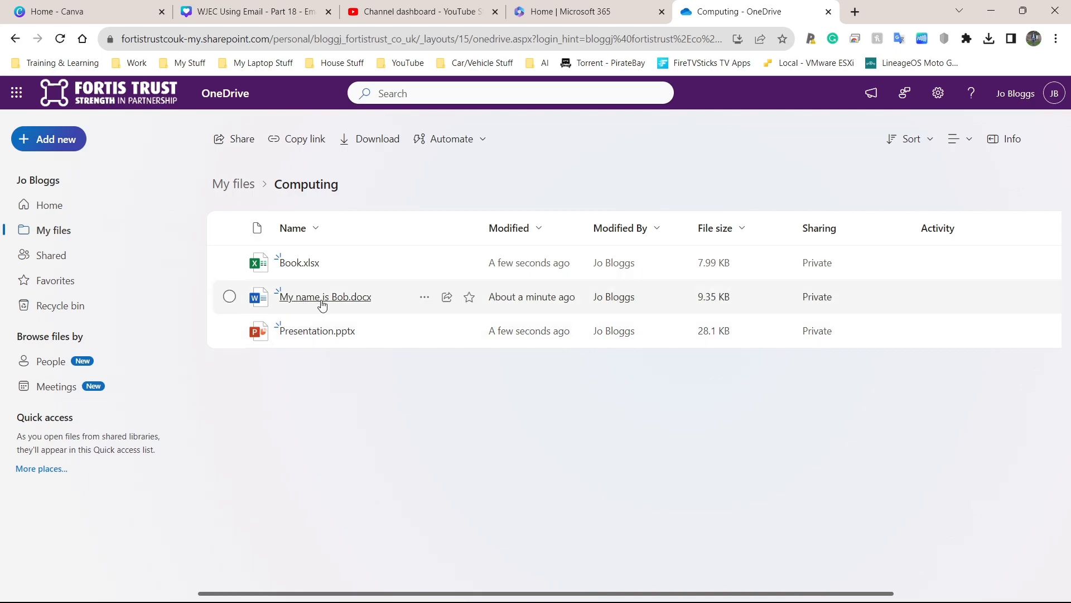
mouse_move(333, 302)
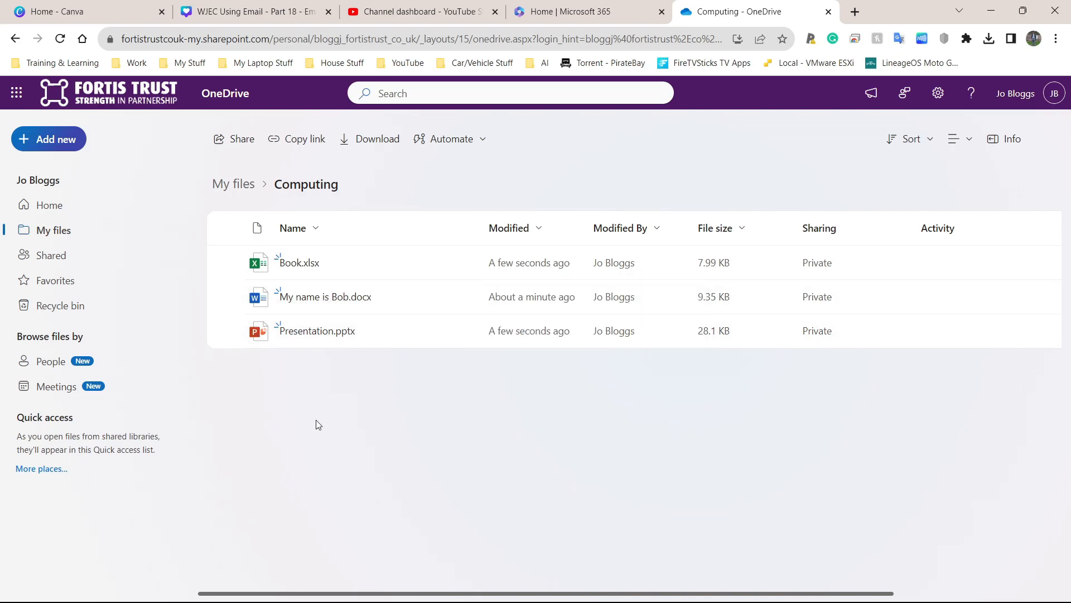
right_click(322, 302)
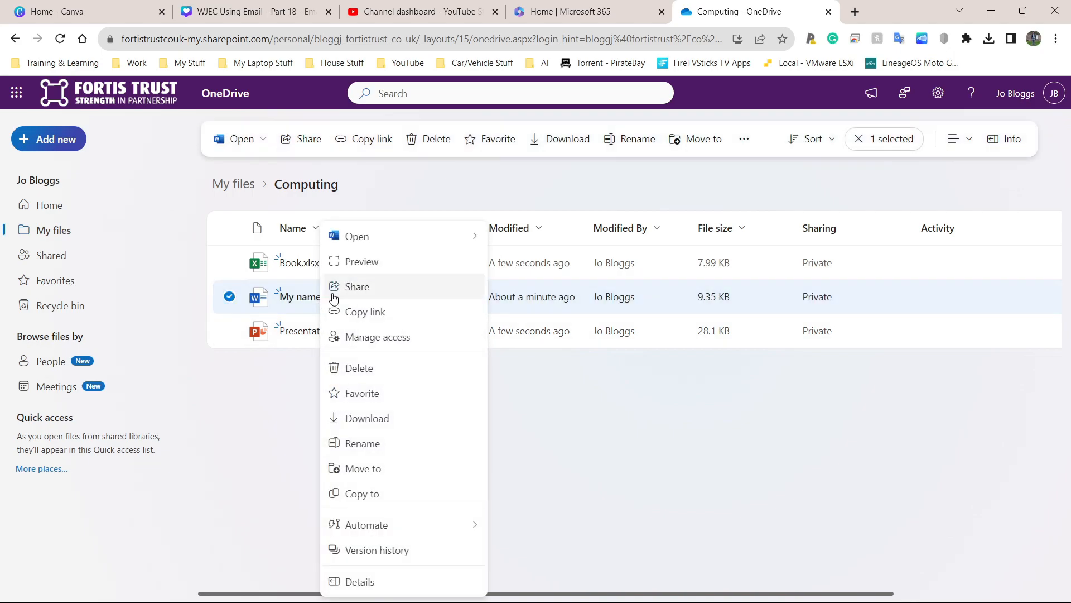
click(389, 444)
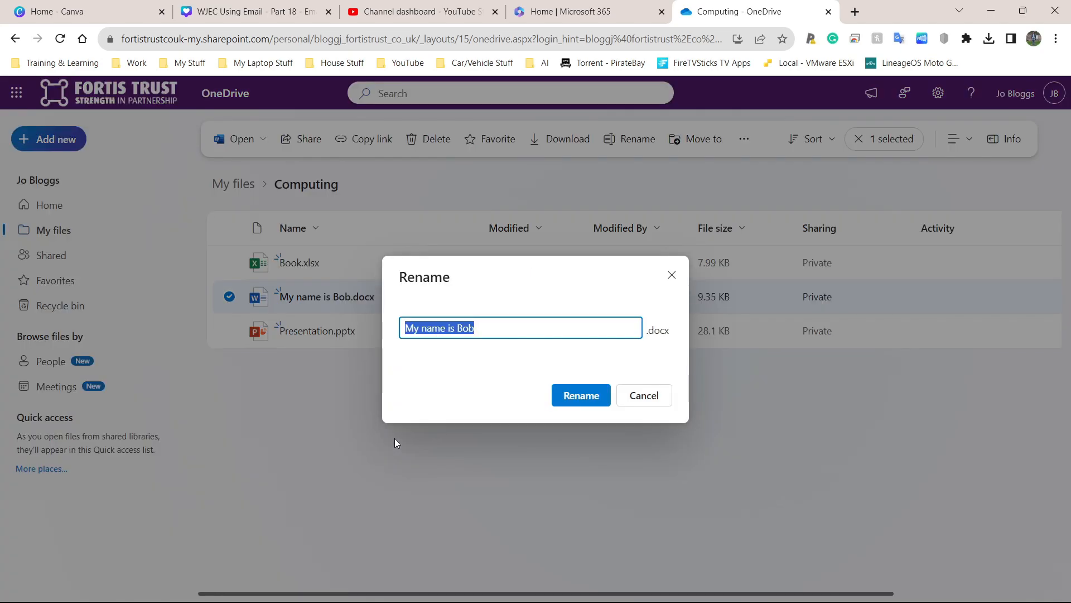
text(Amazing )
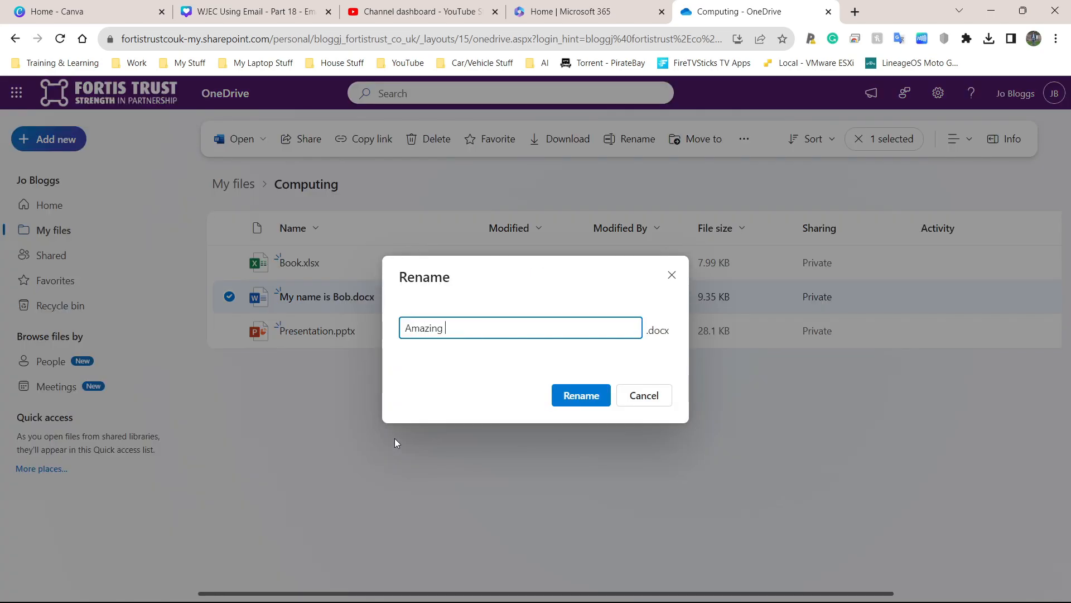
text(Essay)
key(Return)
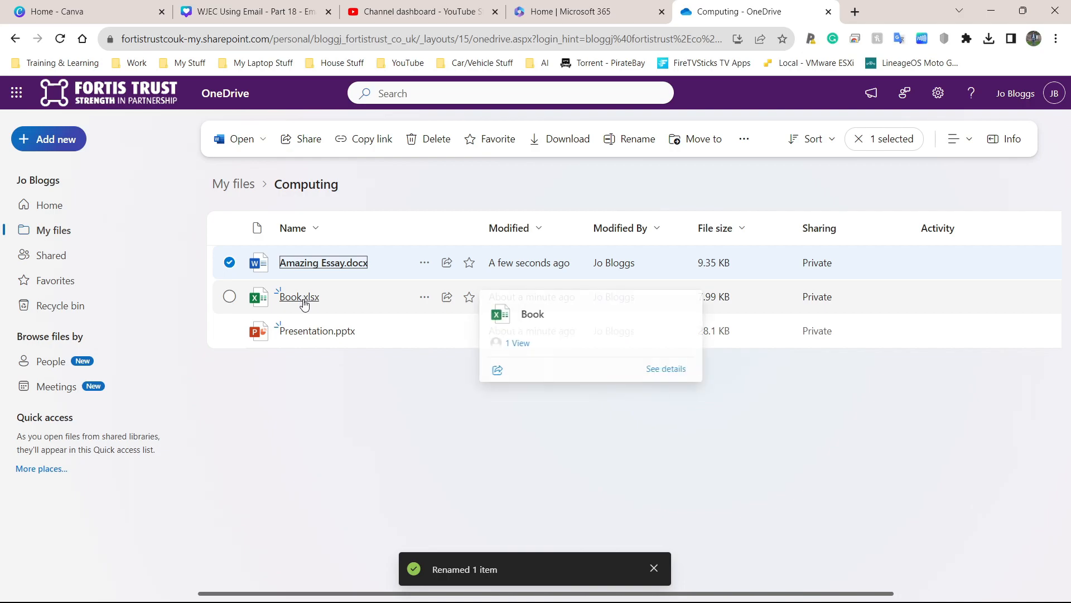
Rename the Book.xlsx workbook to Budget
right_click(307, 306)
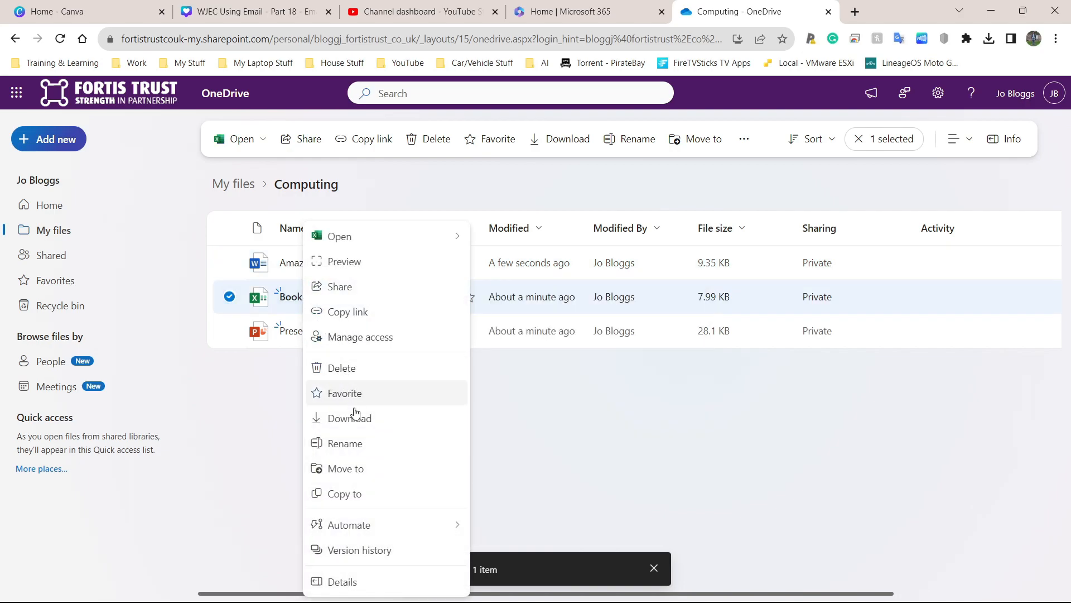
click(345, 443)
key(BackSpace)
text(Budget)
key(Return)
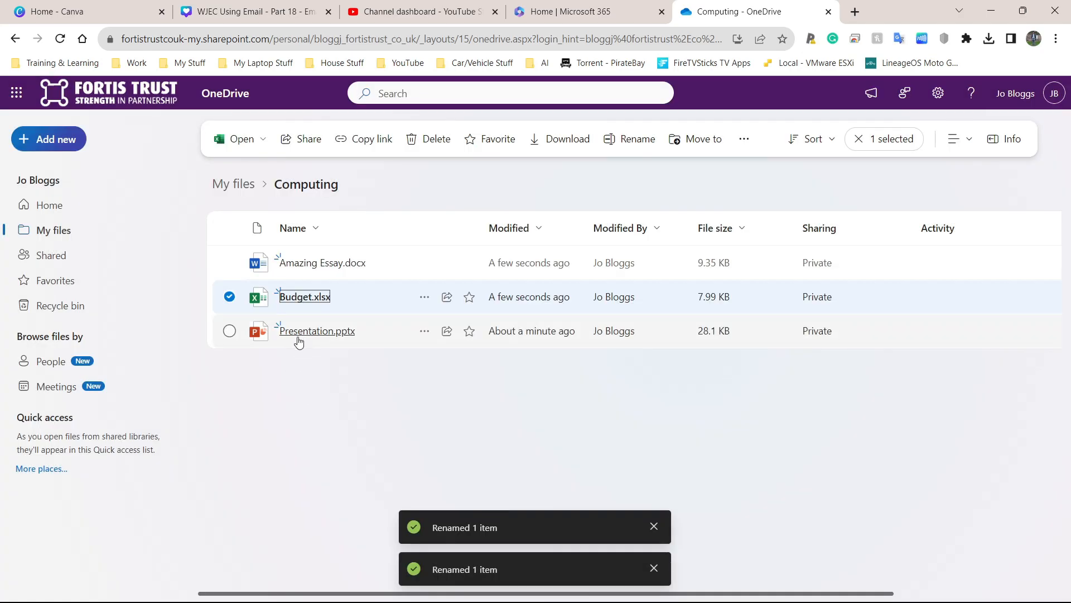
Rename the Presentation.pptx file to My Slide and select all the files in the folder
right_click(304, 335)
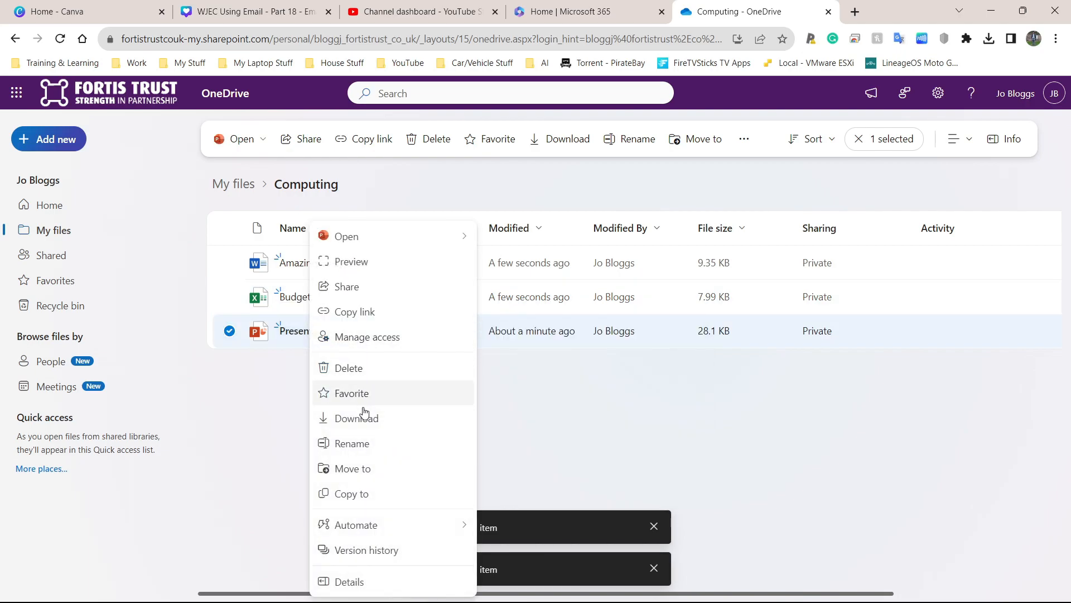
click(371, 443)
key(Escape)
right_click(327, 334)
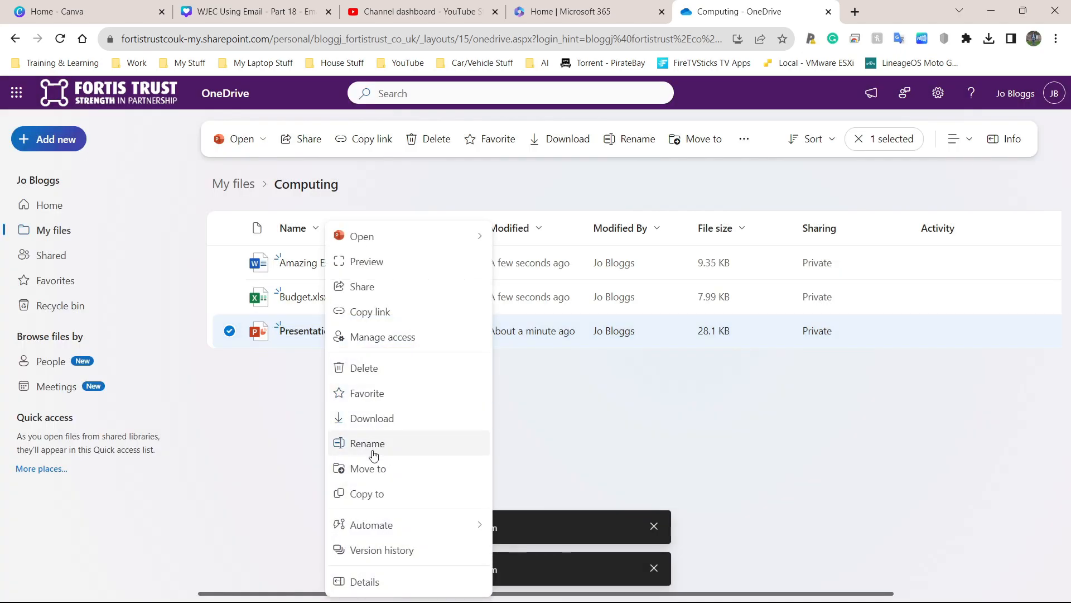
click(377, 443)
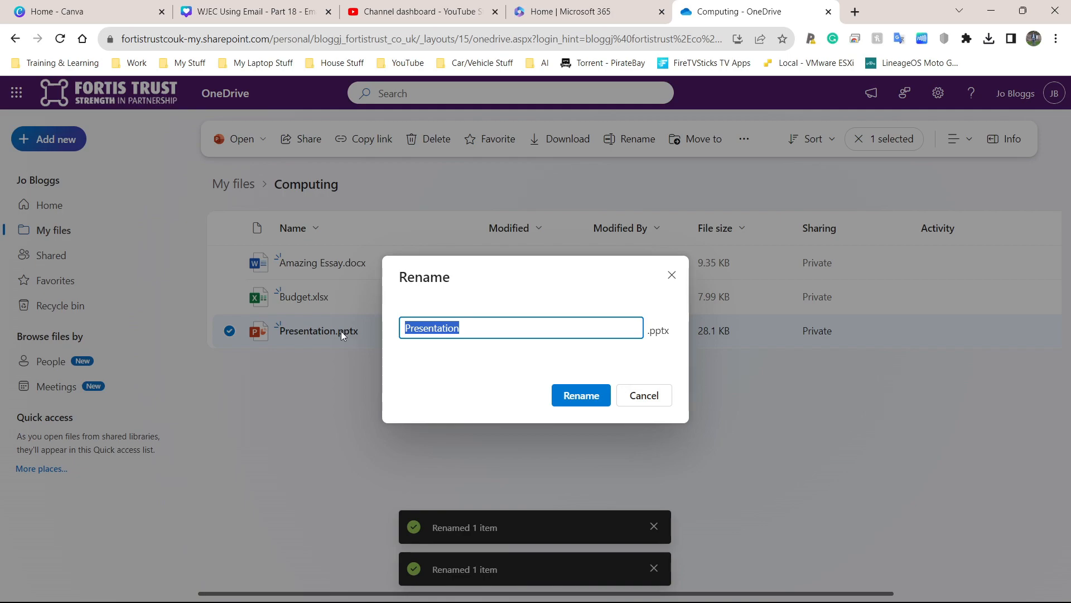
text(My Slide)
key(Return)
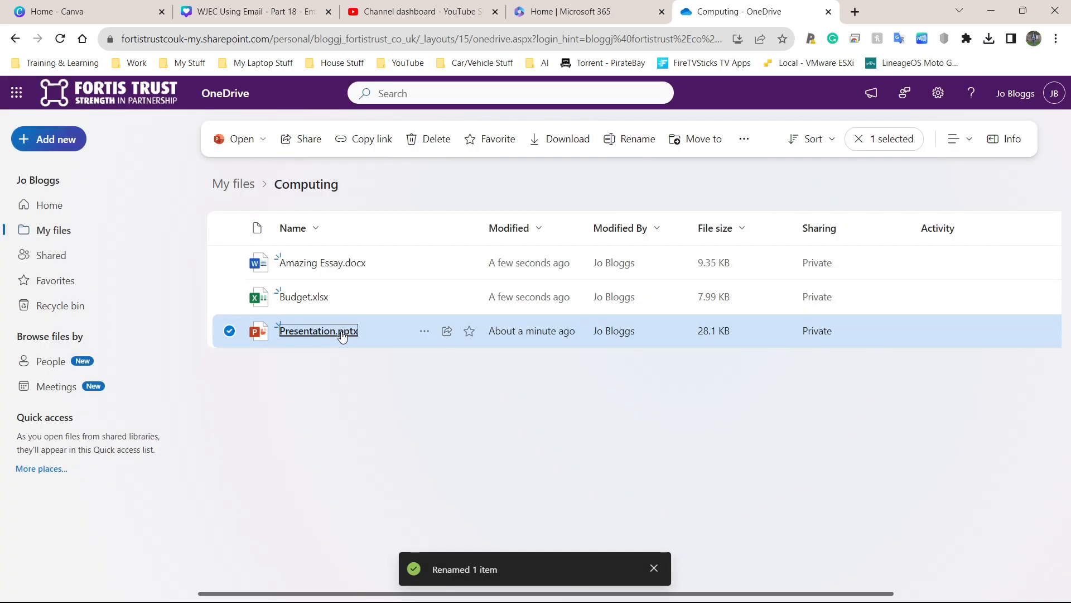
key(ctrl+a)
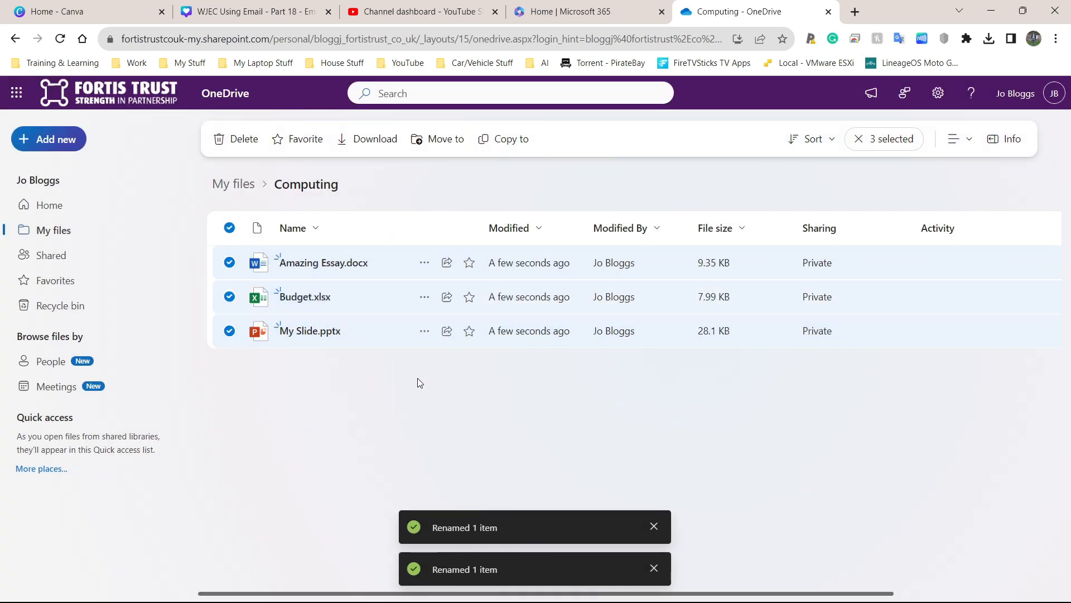